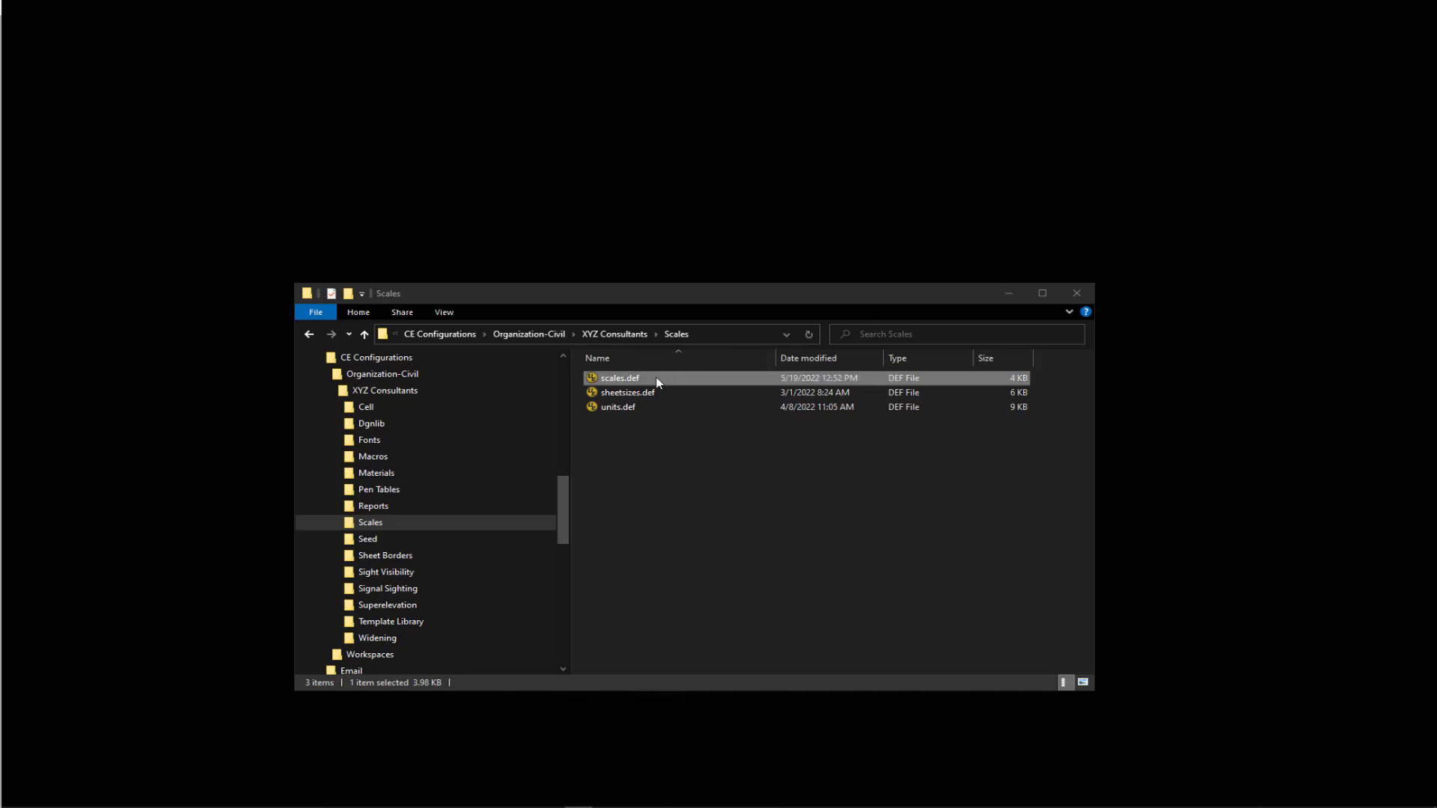
# Open scales.def from the Scales folder in UltraEdit to view its scale definitions
pyautogui.press('Return')
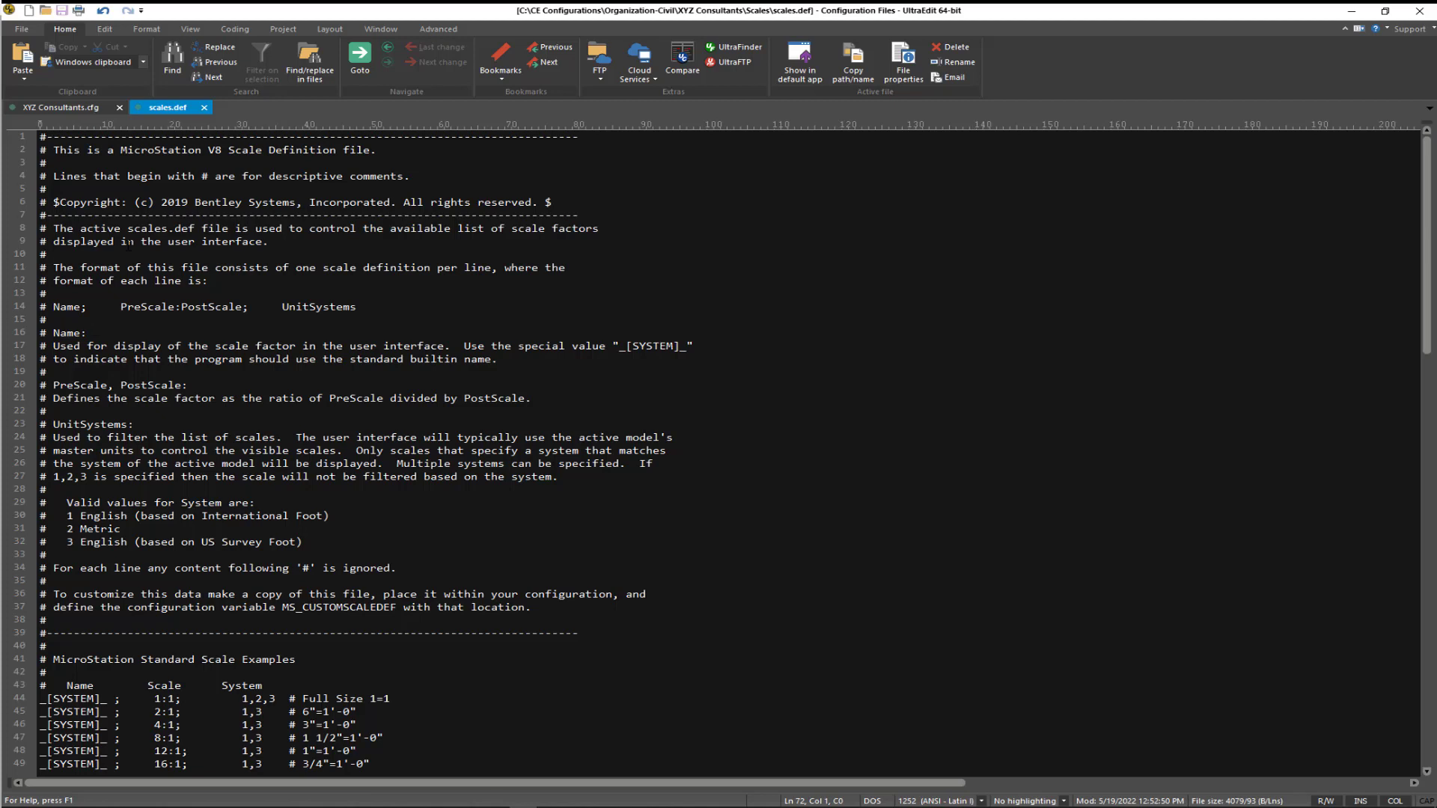
pyautogui.scroll(-10, 730, 449)
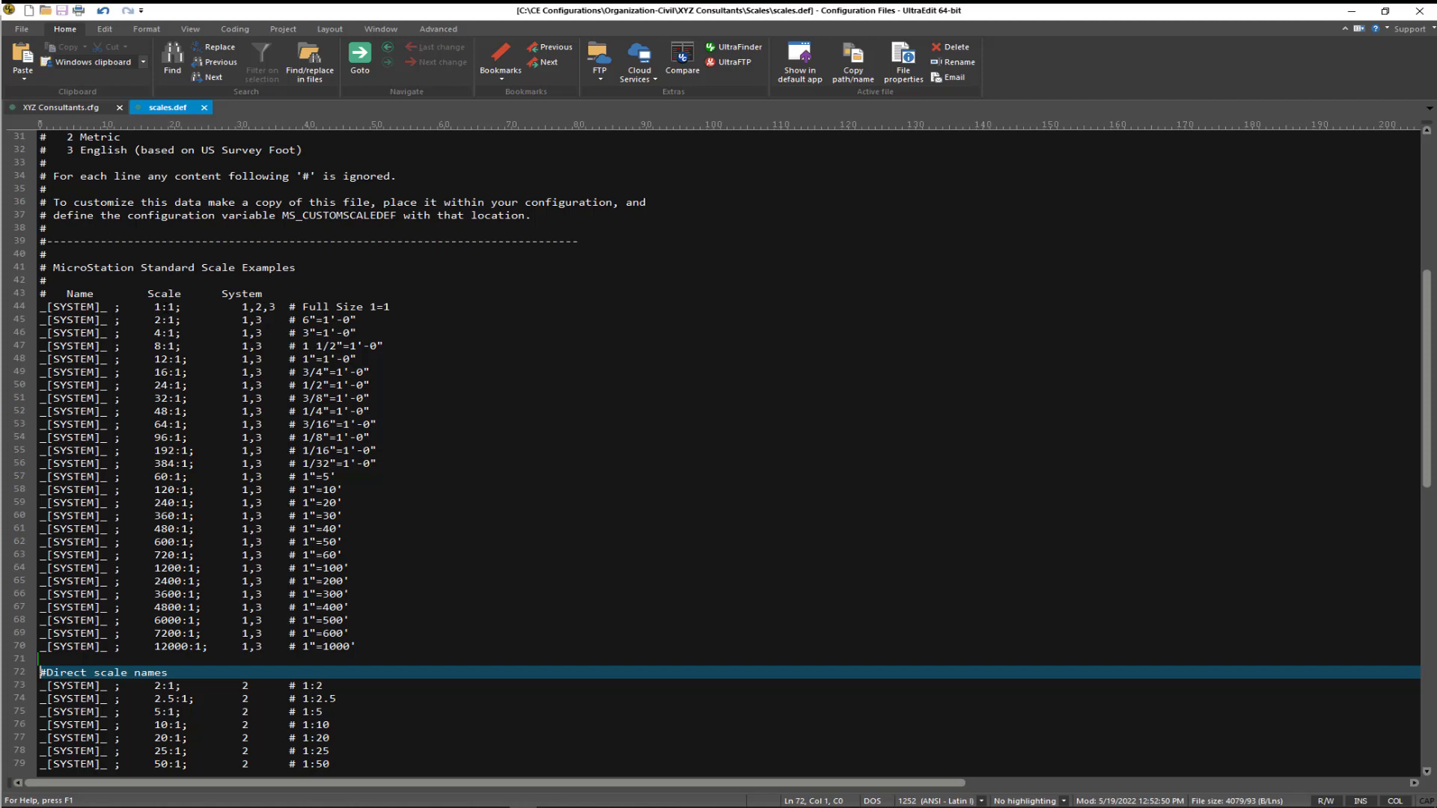
pyautogui.click(349, 541)
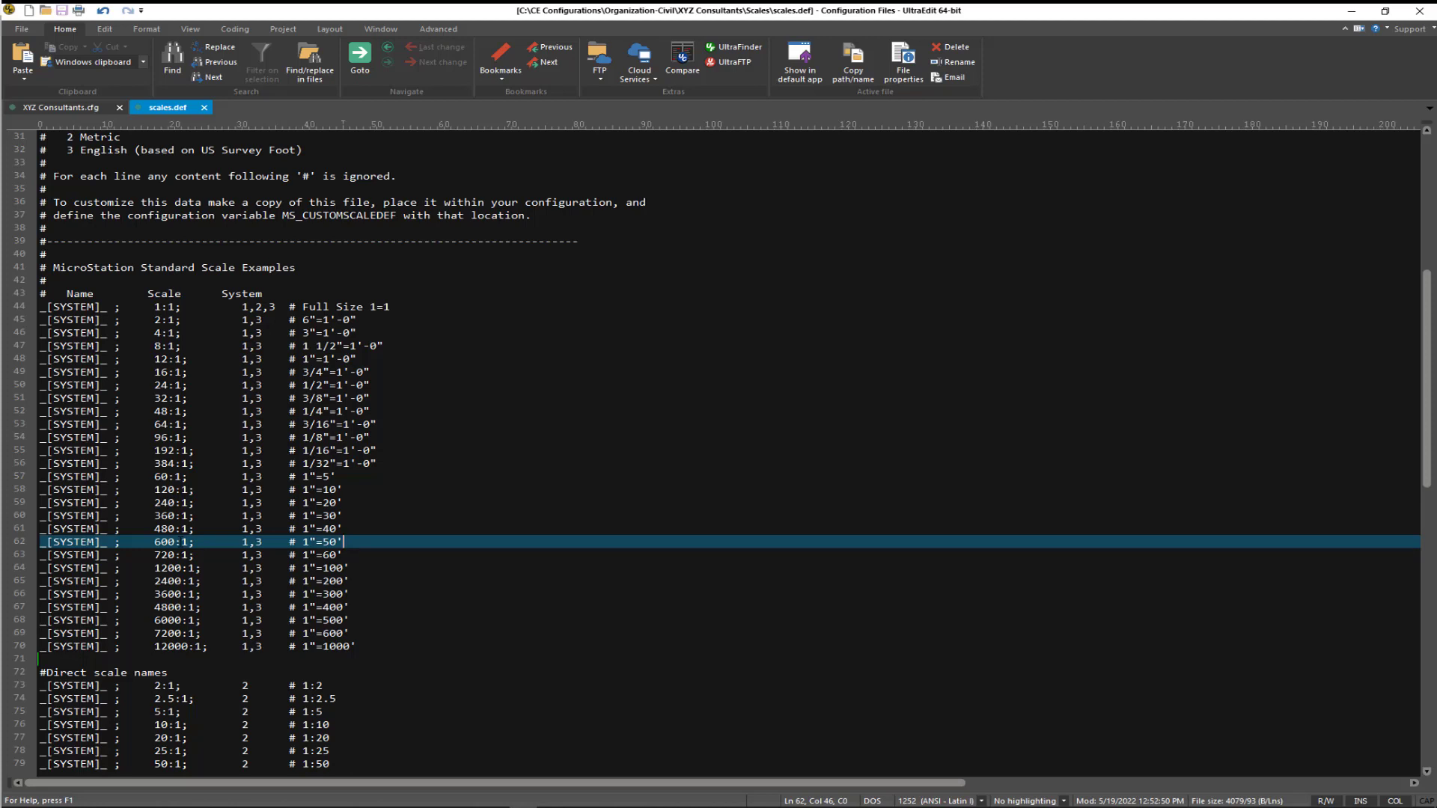
# Duplicate the 60:1 scale line onto a new line 57 just above it
pyautogui.click(39, 477)
pyautogui.press('Return')
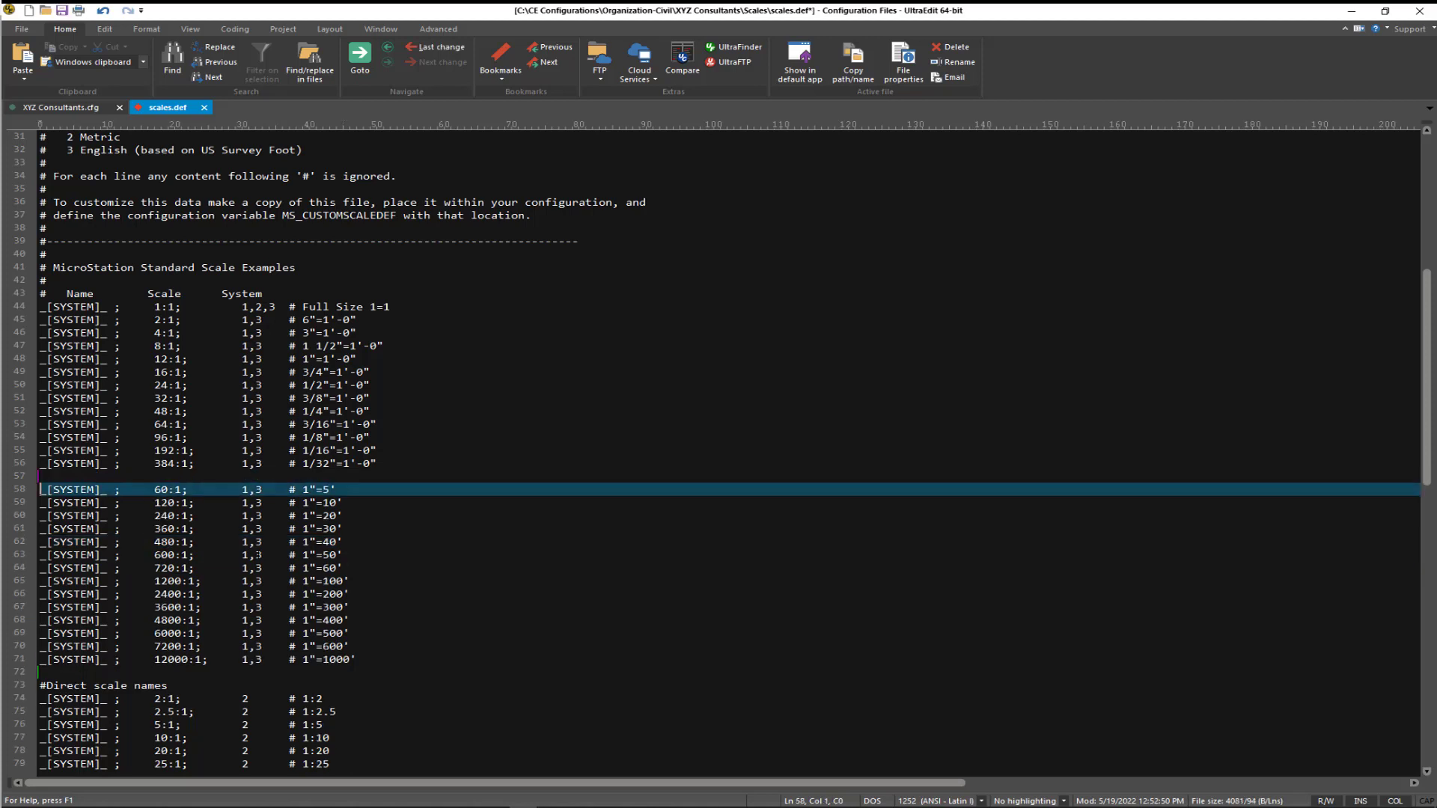
pyautogui.hotkey('shift', 'End')
pyautogui.hotkey('ctrl', 'c')
pyautogui.press('Up')
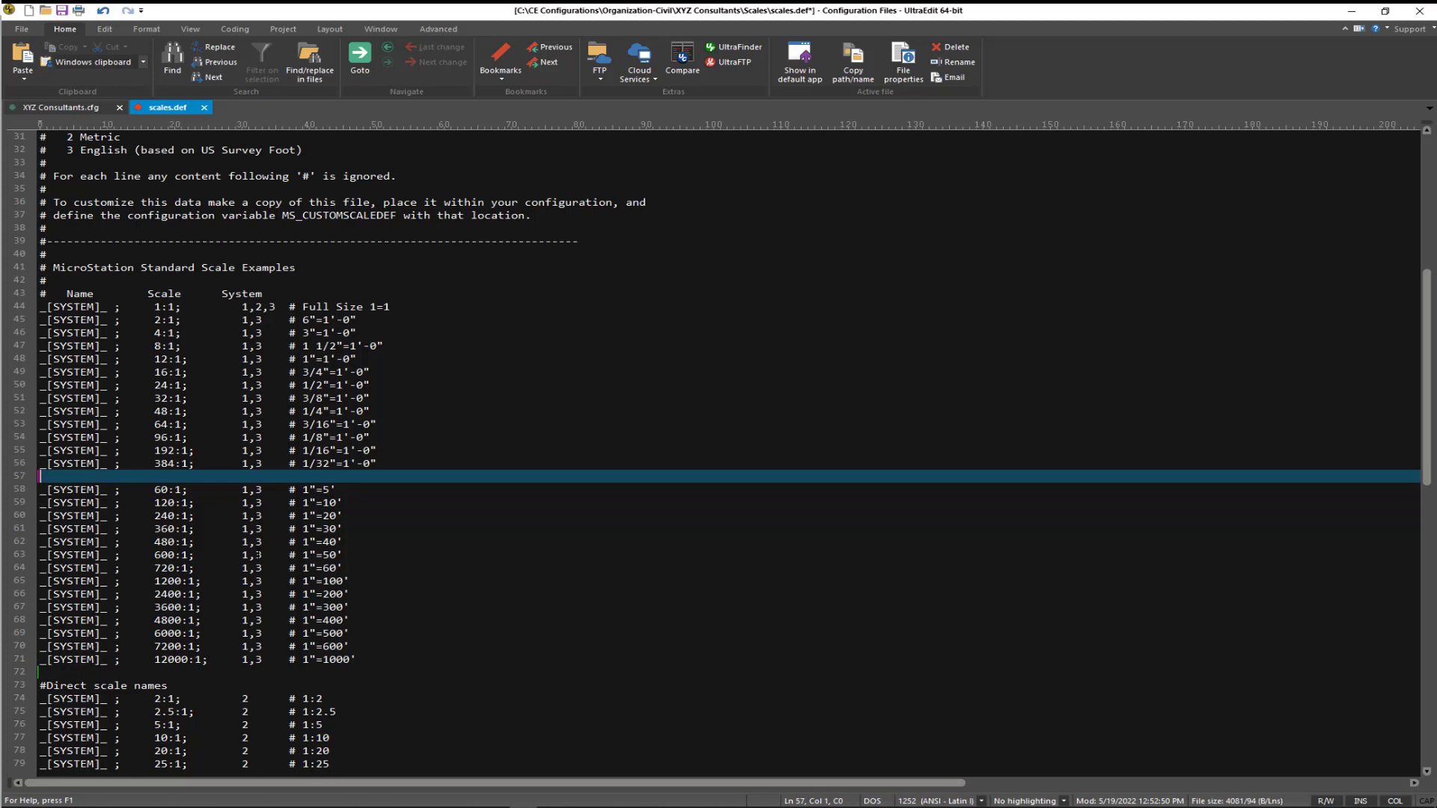
pyautogui.hotkey('ctrl', 'v')
# Change the new line to a 1"=2' comment with a 24:1 ratio and save scales.def
pyautogui.hotkey('shift', 'Right')
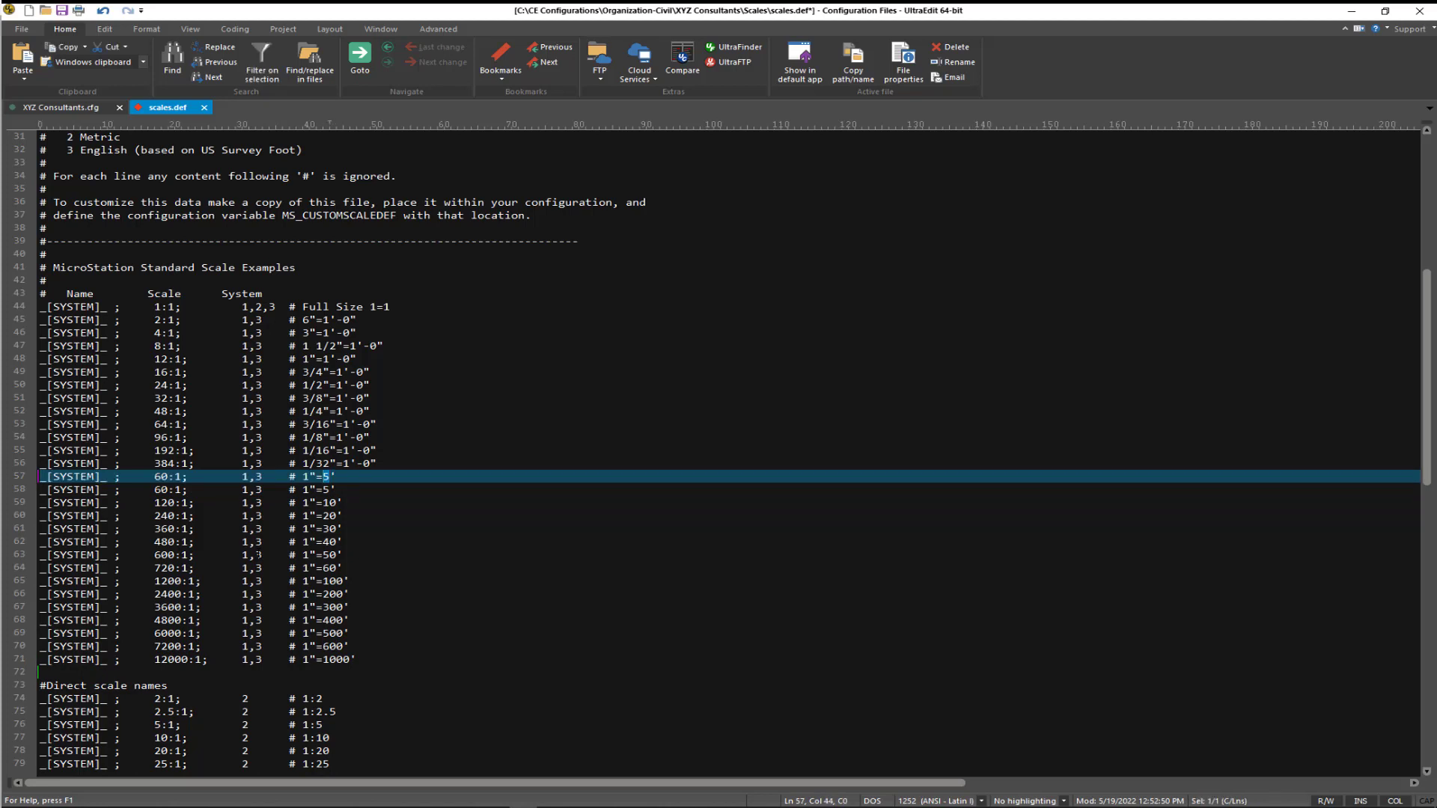
pyautogui.write('2')
pyautogui.hotkey('ctrl', 'Left')
pyautogui.hotkey('ctrl', 'Left')
pyautogui.hotkey('ctrl', 'Left')
pyautogui.hotkey('ctrl', 'Left')
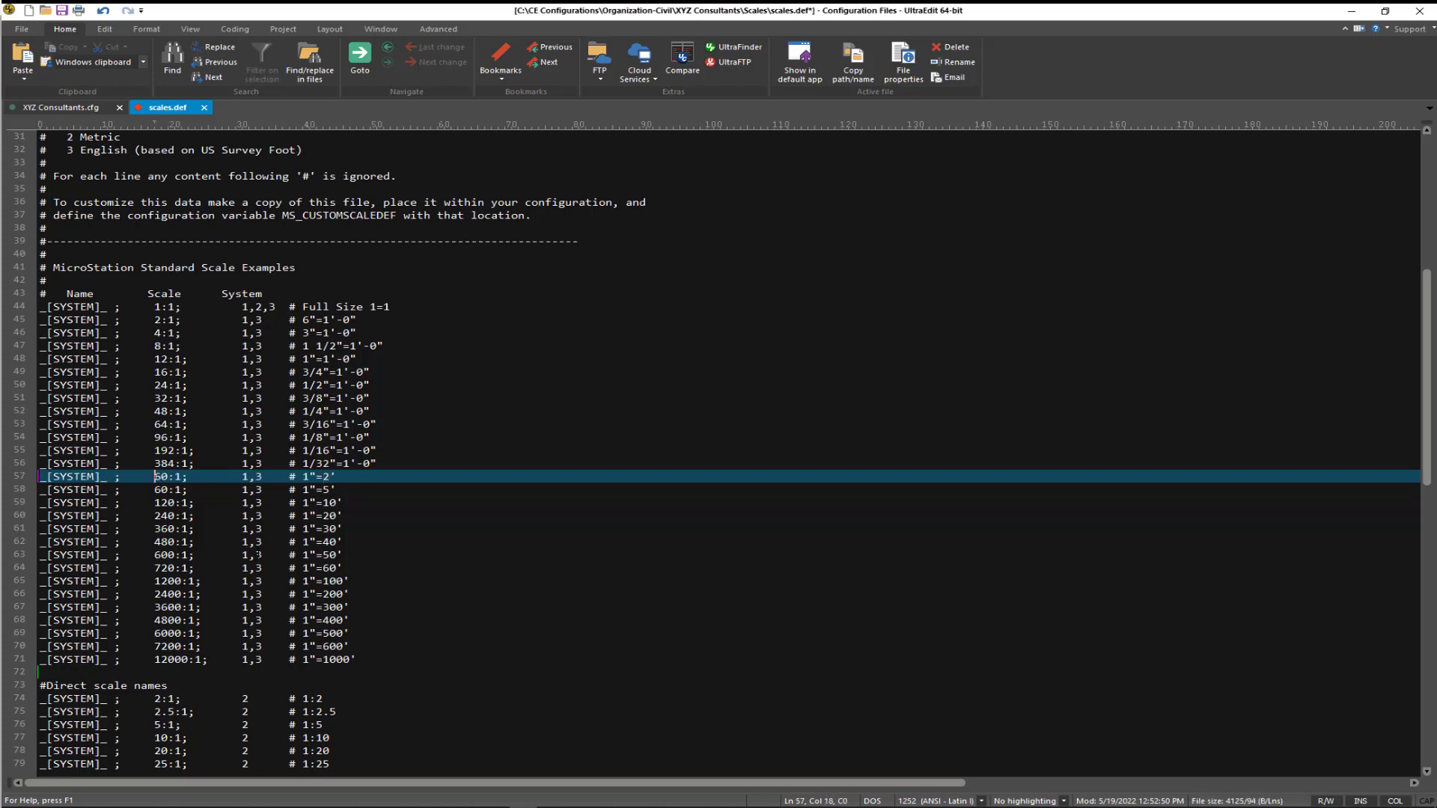
pyautogui.hotkey('shift', 'Right')
pyautogui.hotkey('shift', 'Right')
pyautogui.hotkey('shift', 'Right')
pyautogui.write('24:')
pyautogui.hotkey('ctrl', 's')
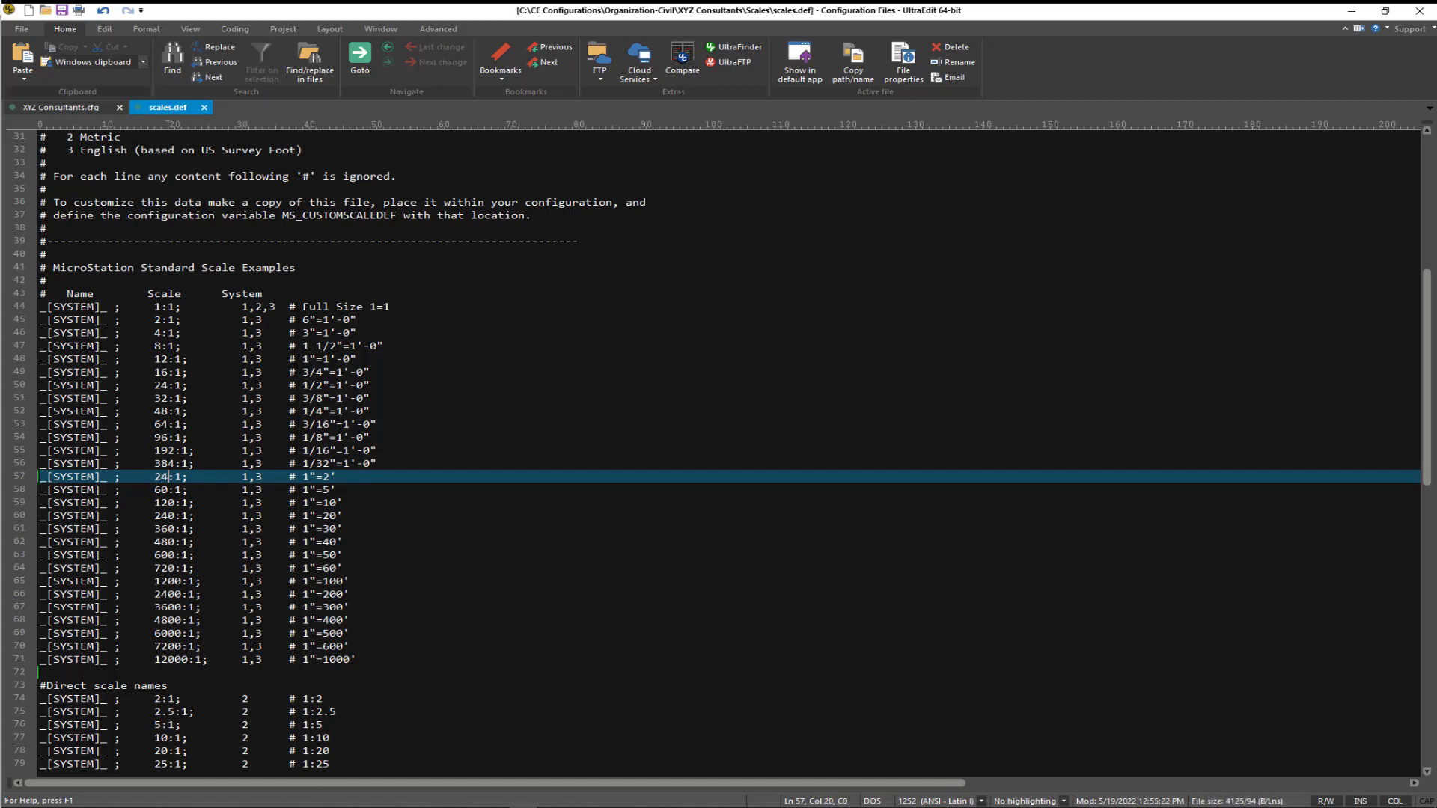
# Replace line 57's _[SYSTEM]_ name placeholder with 1"=2'
pyautogui.click(47, 476)
pyautogui.click(39, 476)
pyautogui.moveTo(39, 476); pyautogui.dragTo(107, 476)
pyautogui.write('1"')
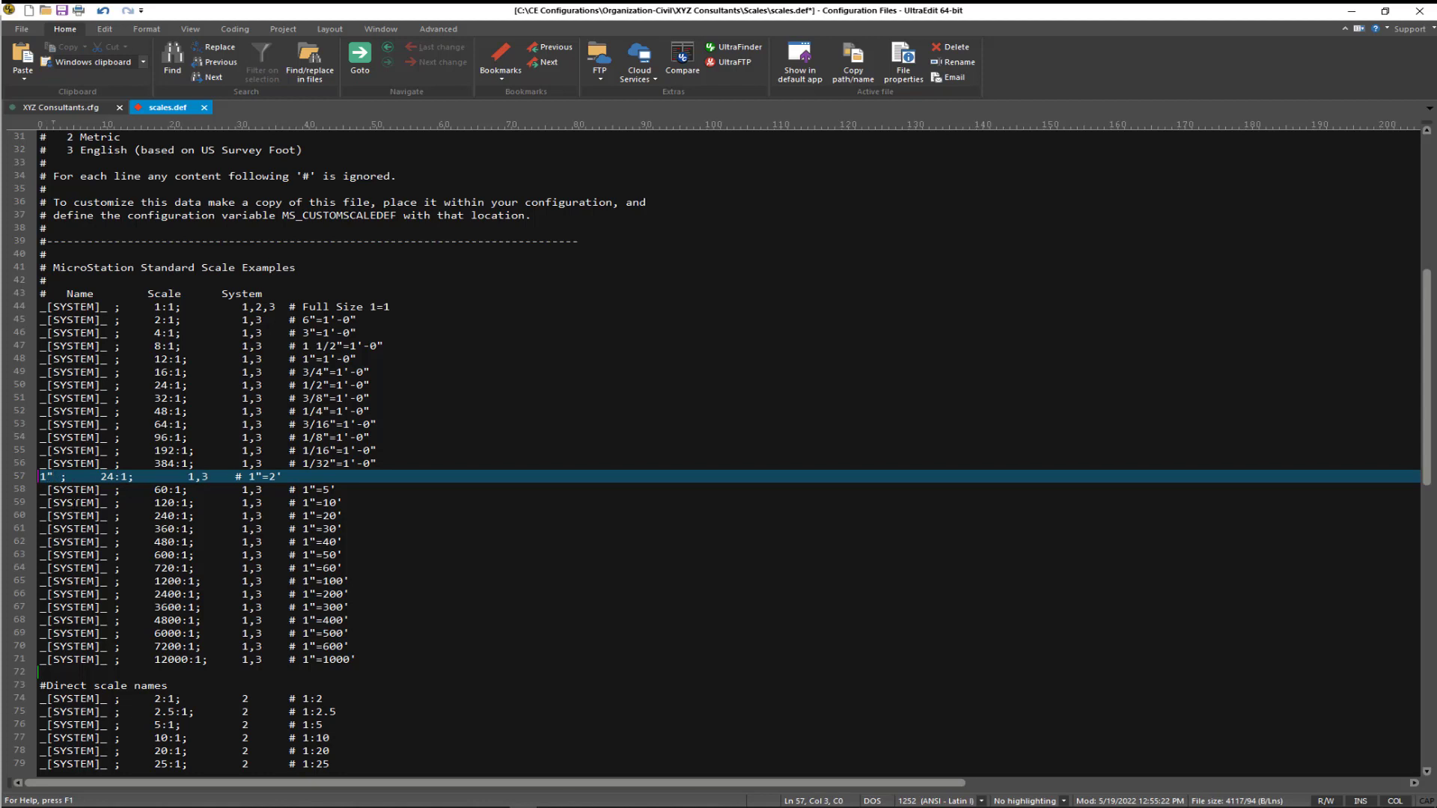
pyautogui.write("=2'")
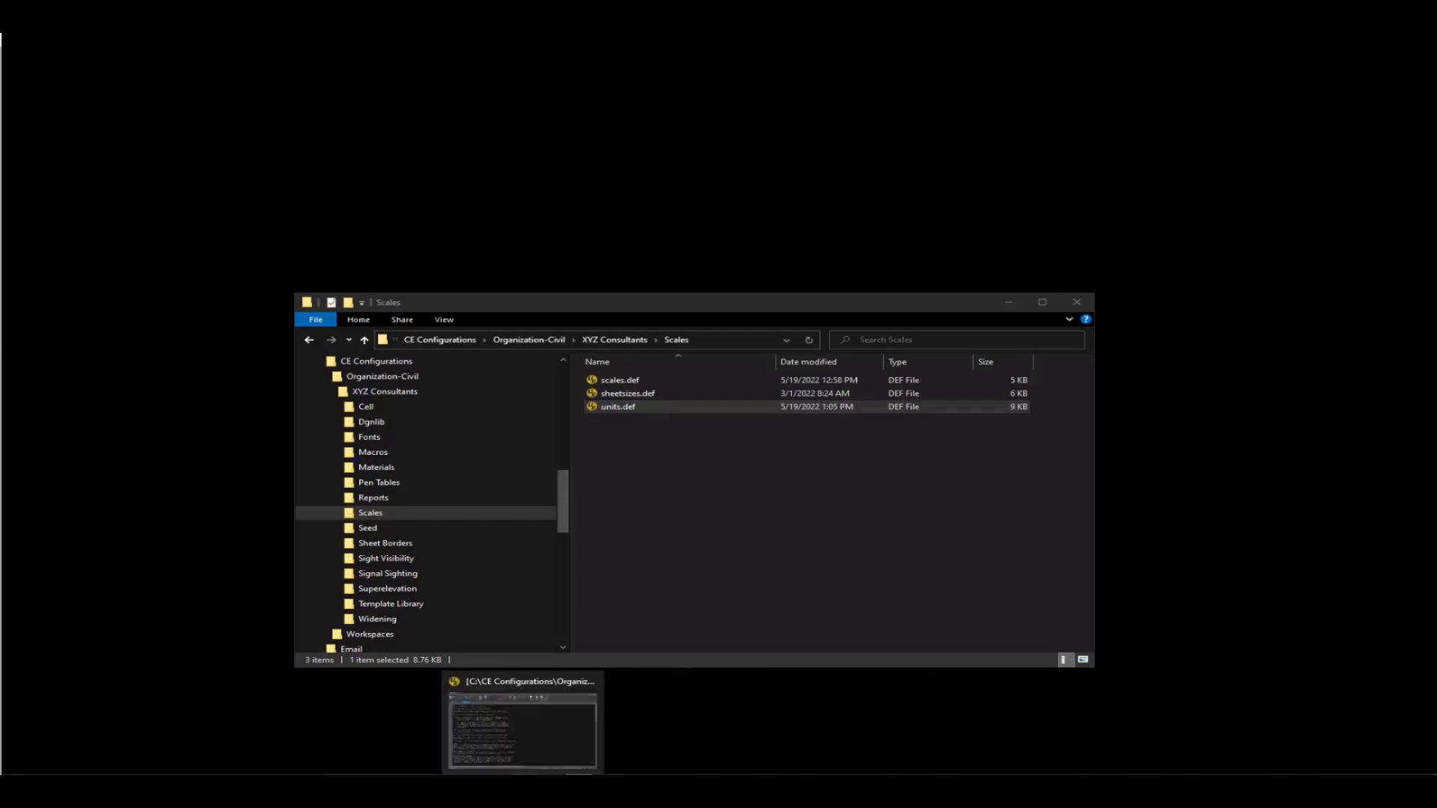
# Bring the UltraEdit window showing units.def to the front from the taskbar
pyautogui.click(523, 791)
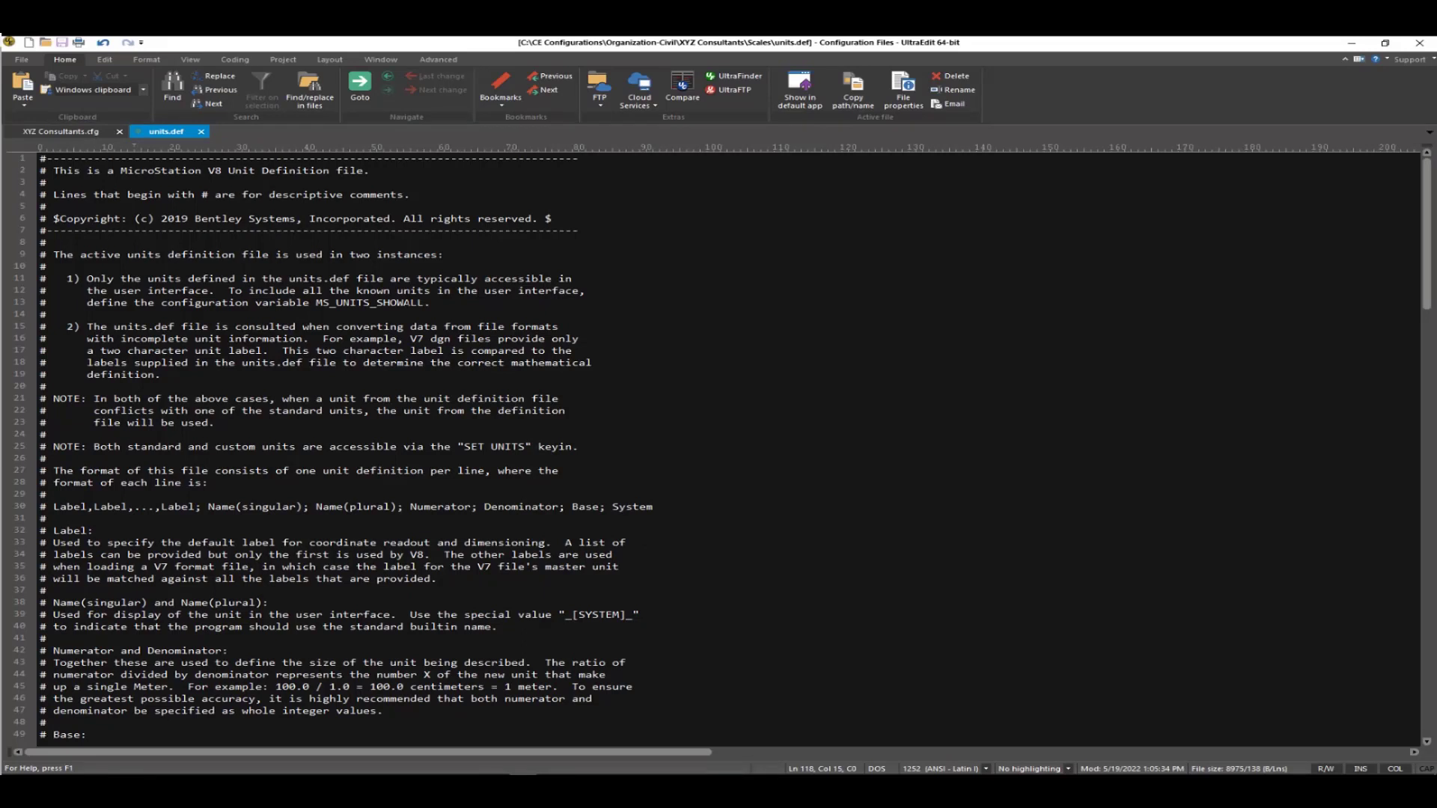
pyautogui.scroll(-14, 409, 300)
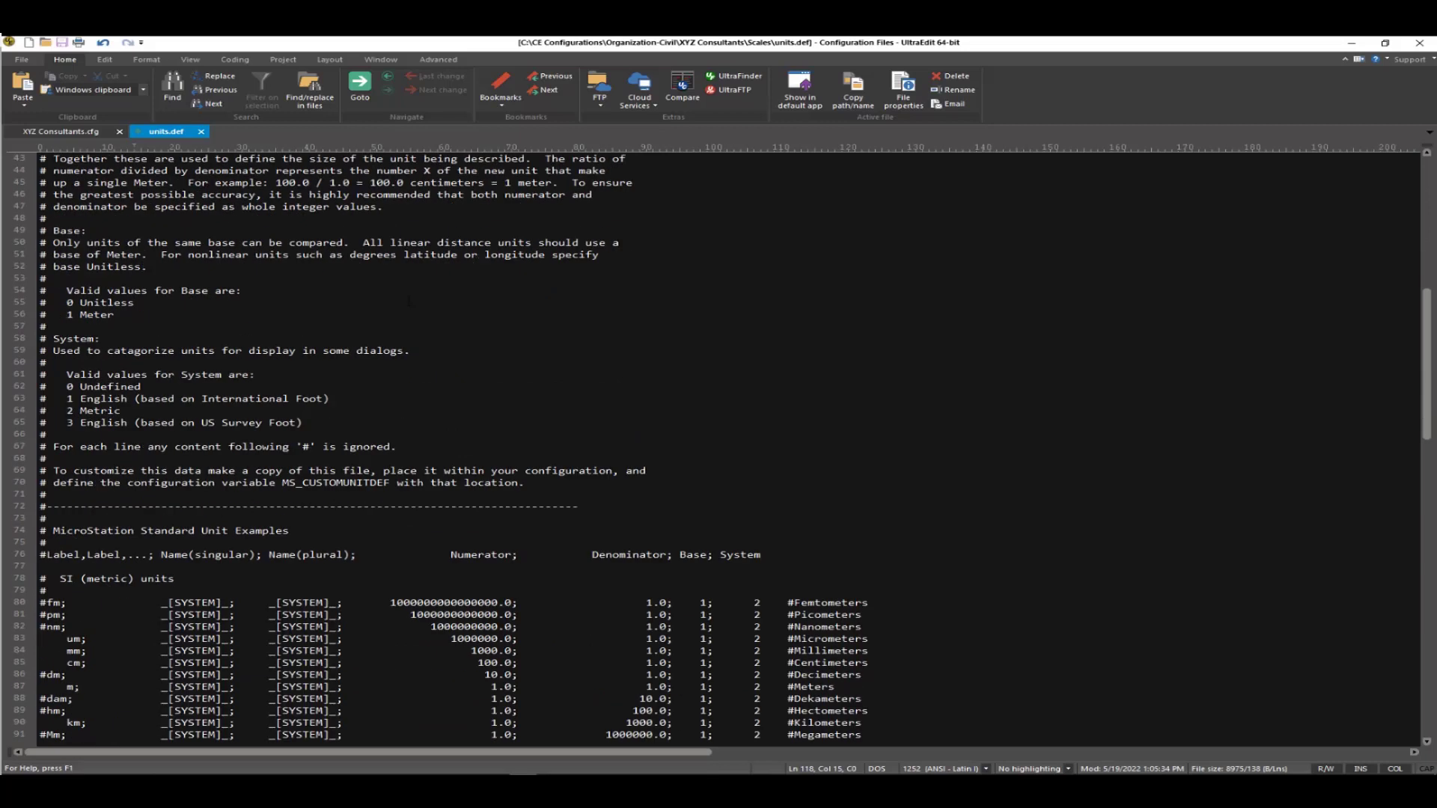
pyautogui.scroll(-2, 409, 299)
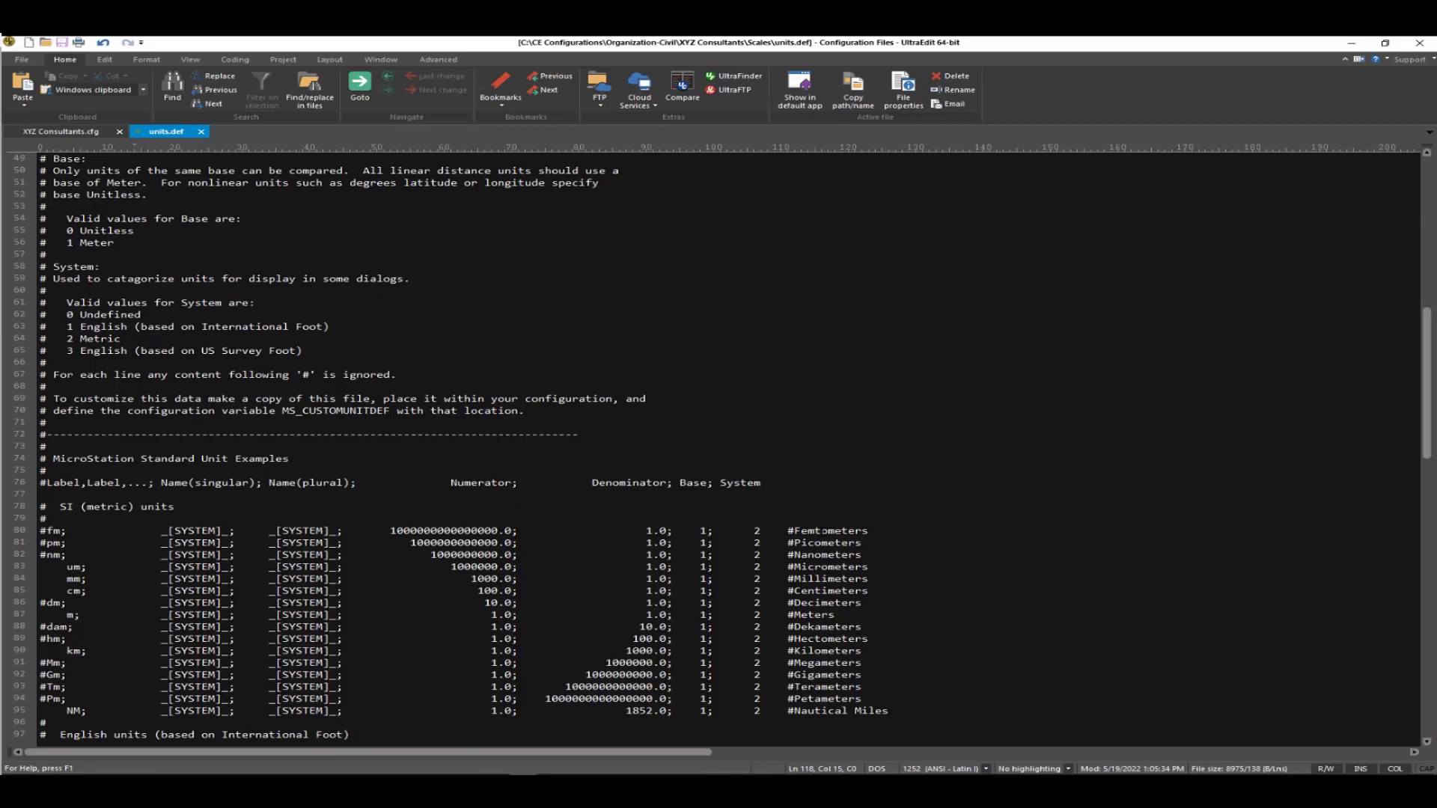
pyautogui.scroll(-6, 865, 441)
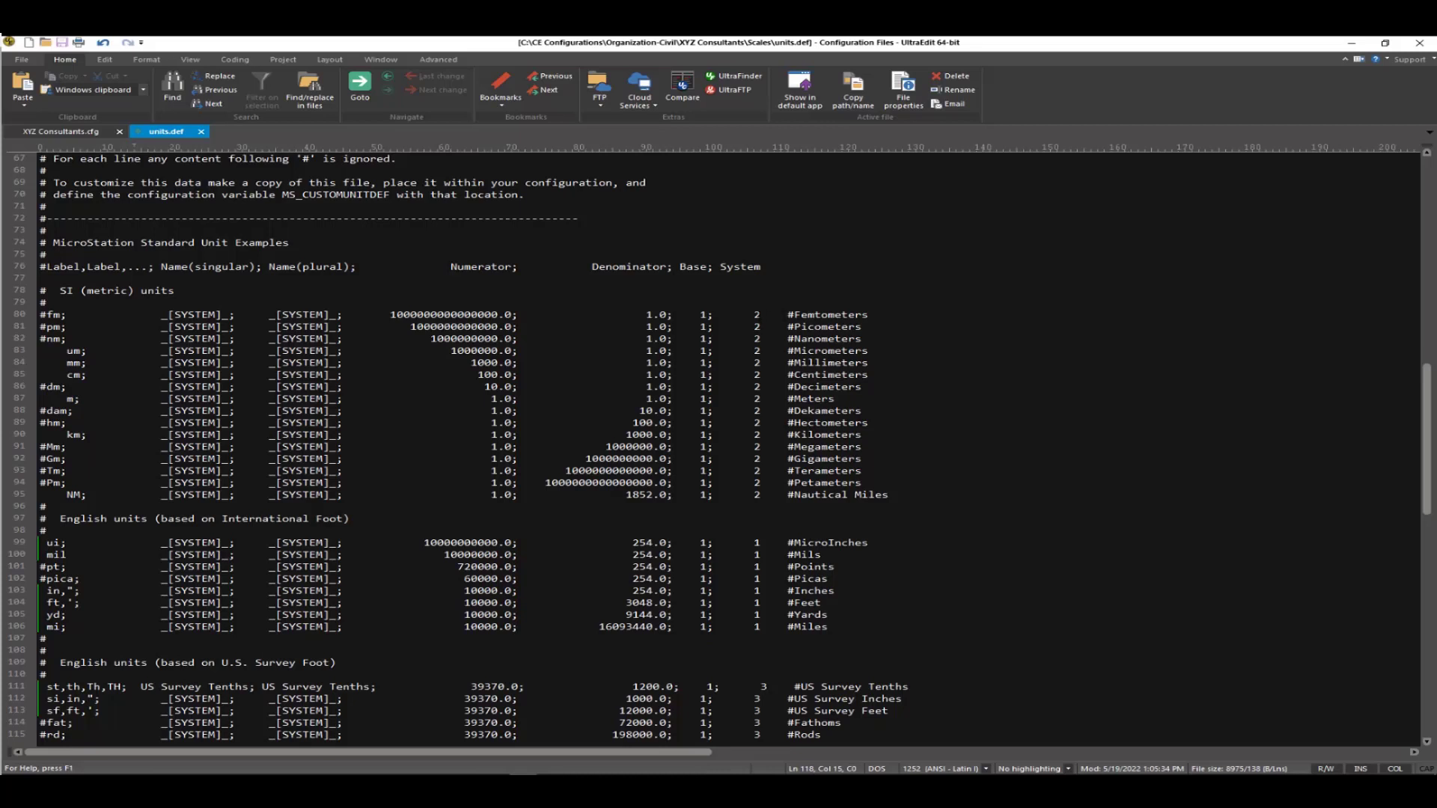
pyautogui.scroll(-3, 225, 535)
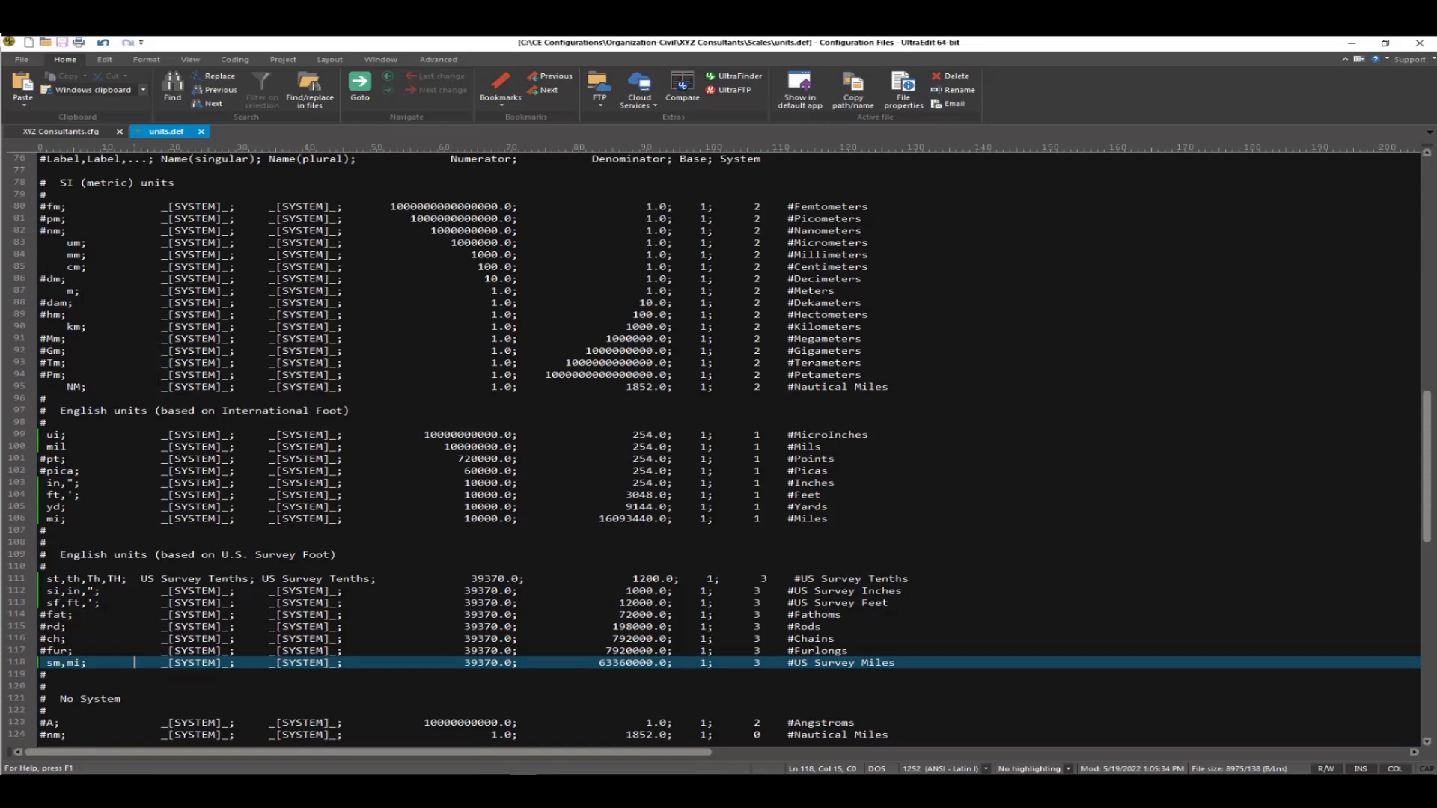
# Review the US Survey Tenths, Inches, Miles and Feet lines and the MicroInches line in units.def
pyautogui.doubleClick(125, 578)
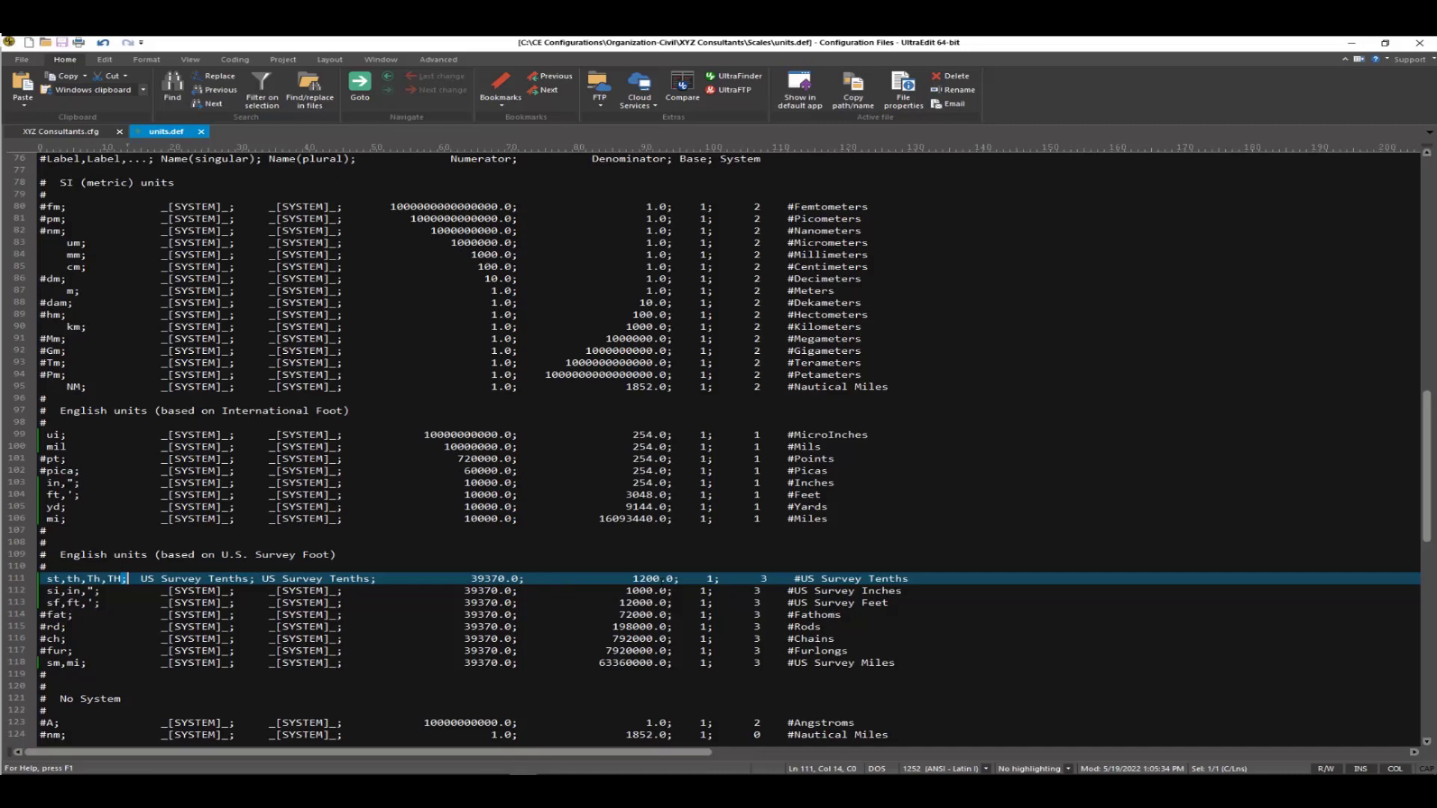
pyautogui.click(47, 591)
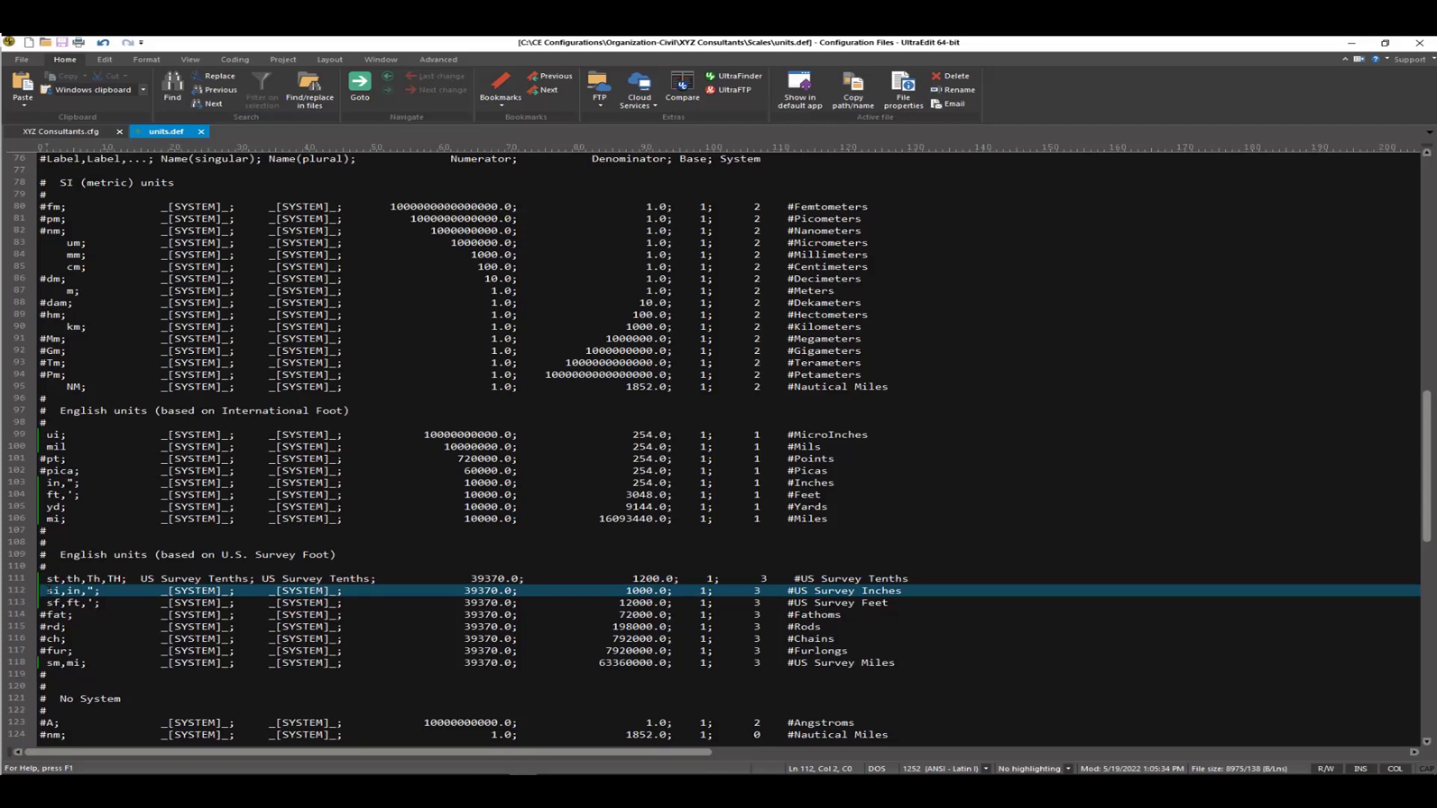
pyautogui.click(46, 663)
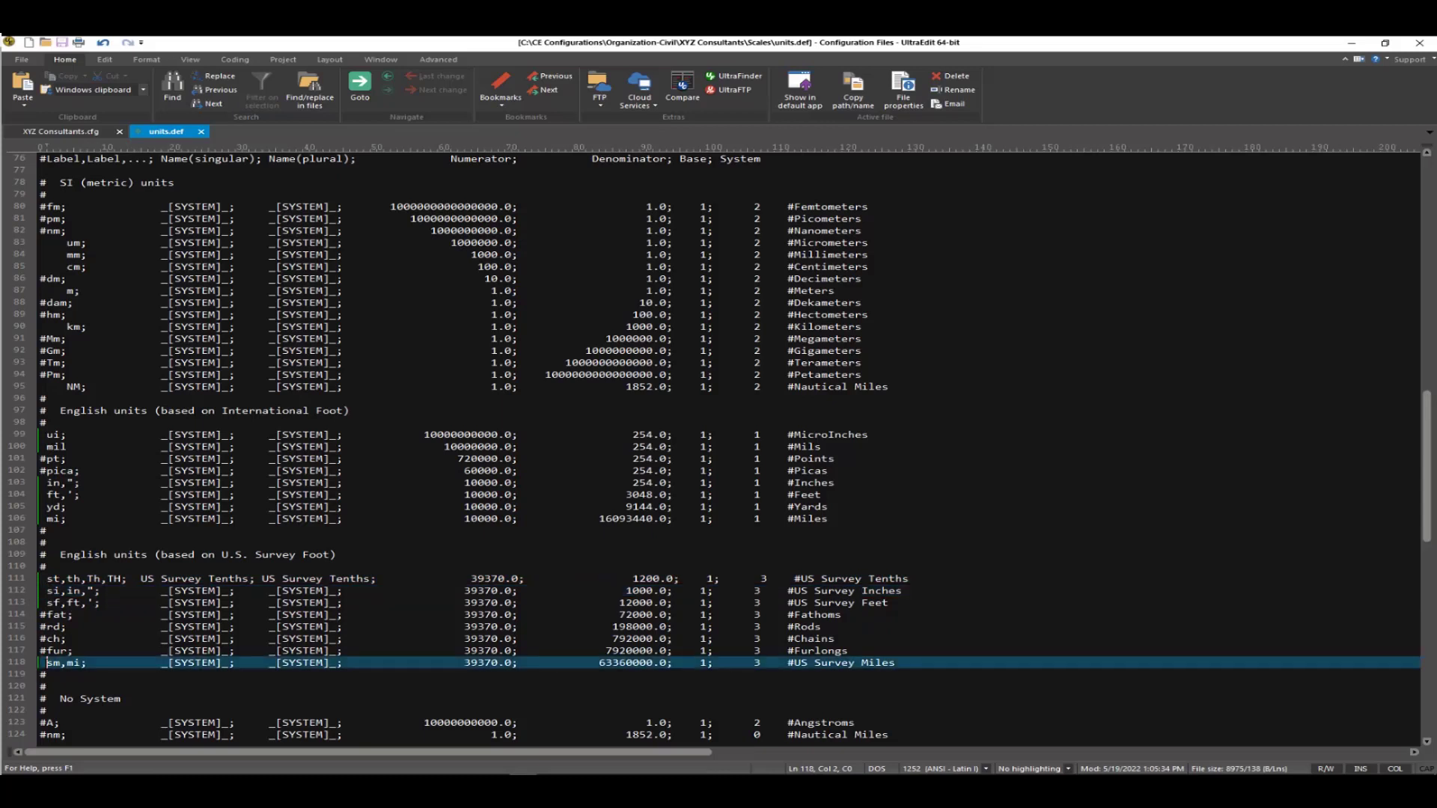
pyautogui.click(46, 603)
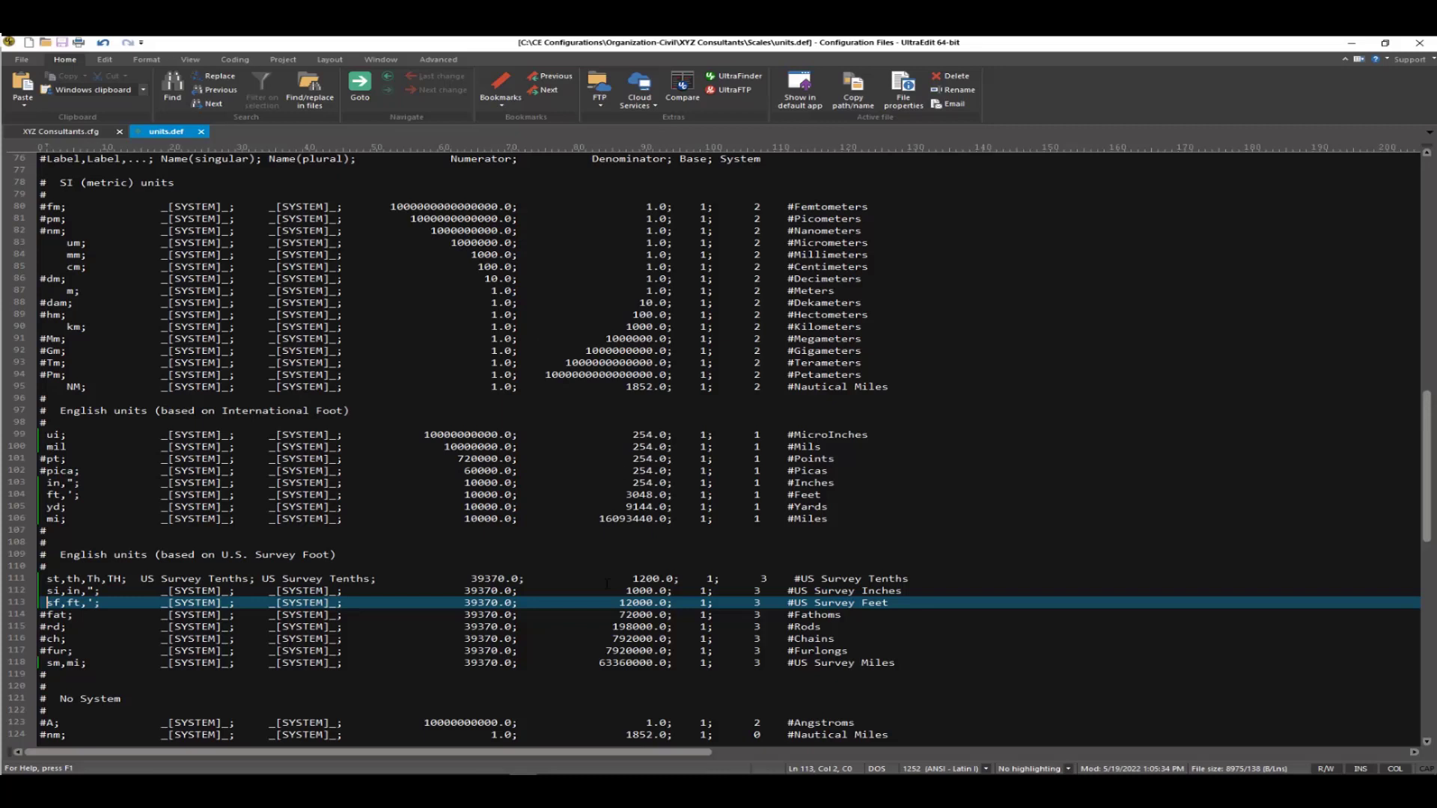
pyautogui.click(68, 435)
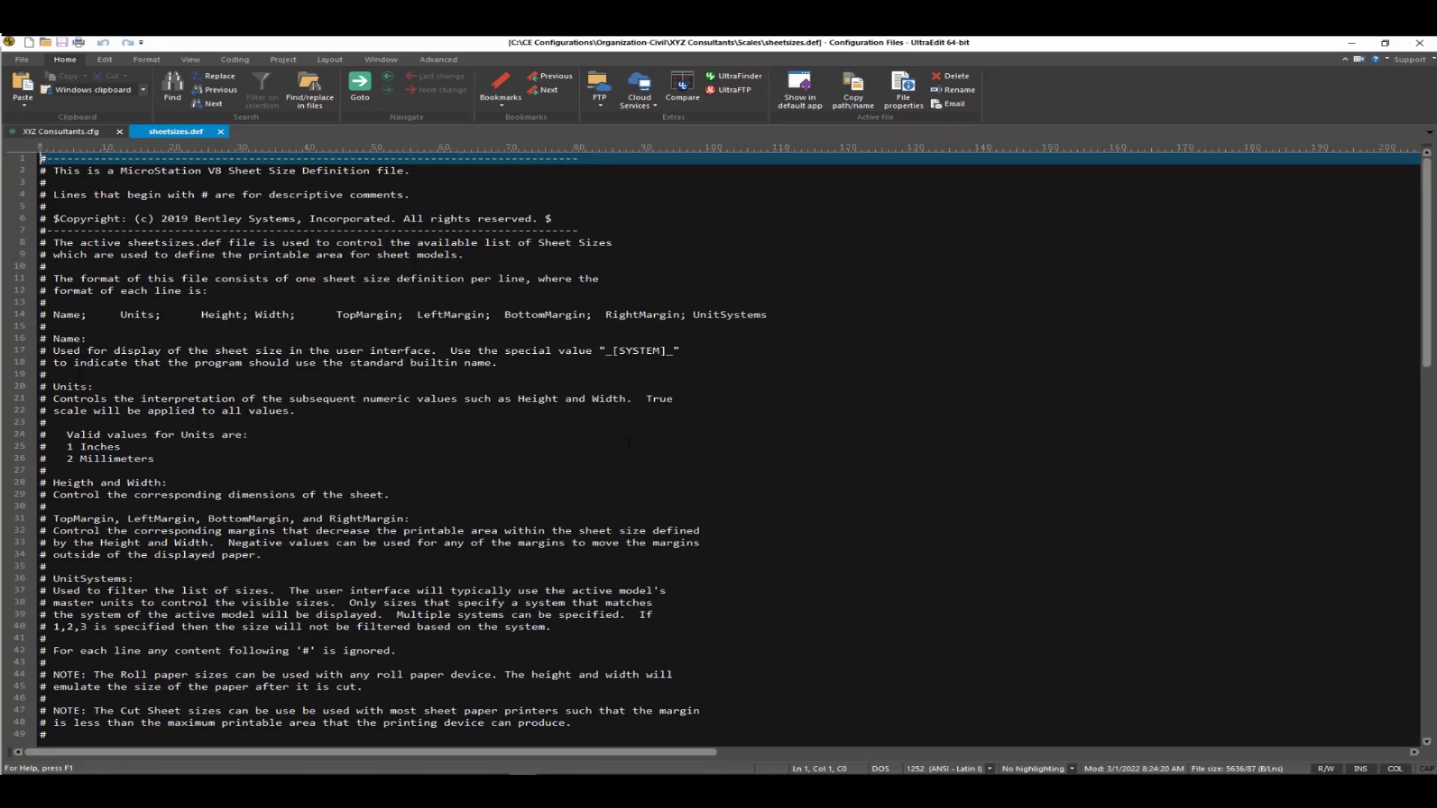
# Scroll sheetsizes.def down to the Standard Sheet Size Examples table
pyautogui.scroll(-11, 629, 443)
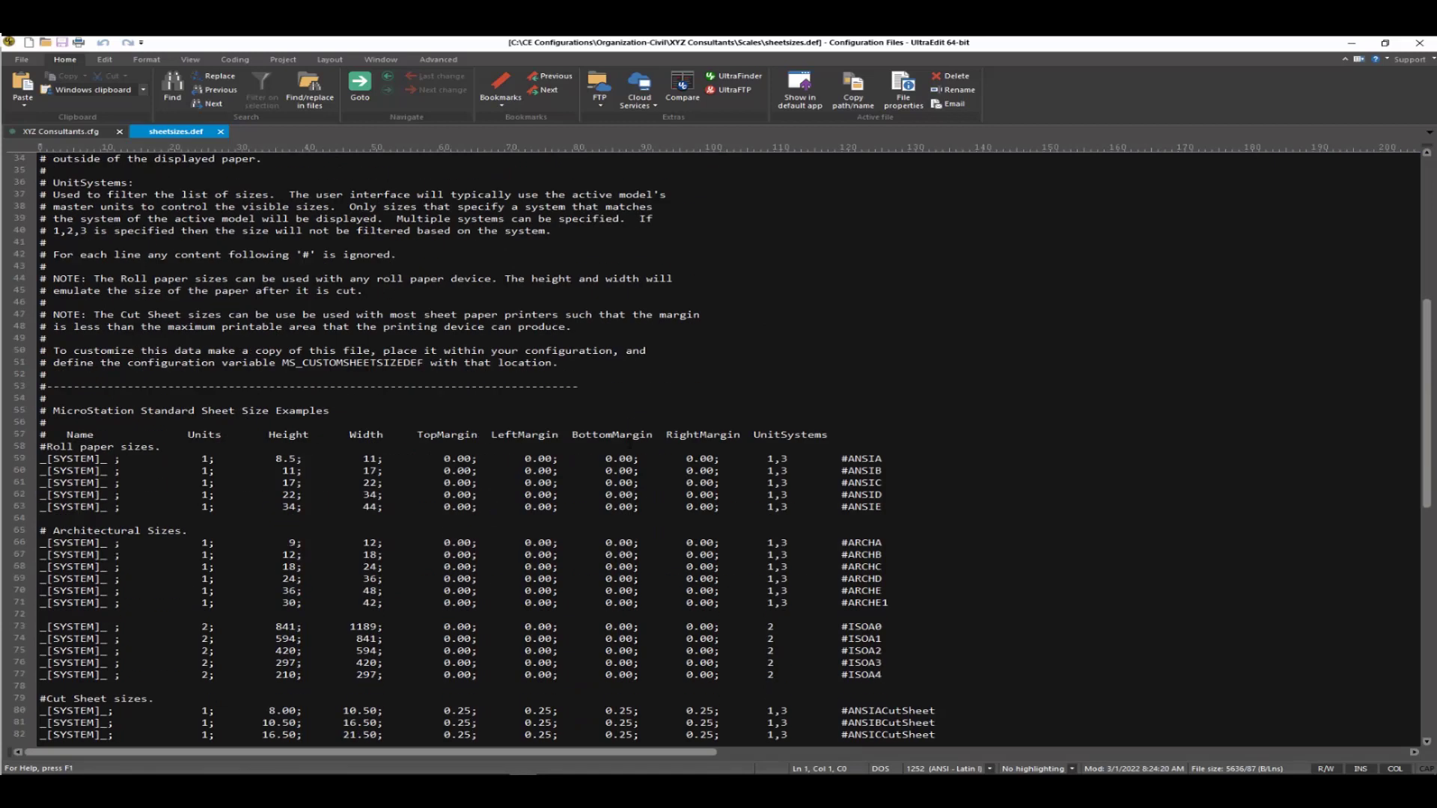
pyautogui.scroll(-2, 719, 449)
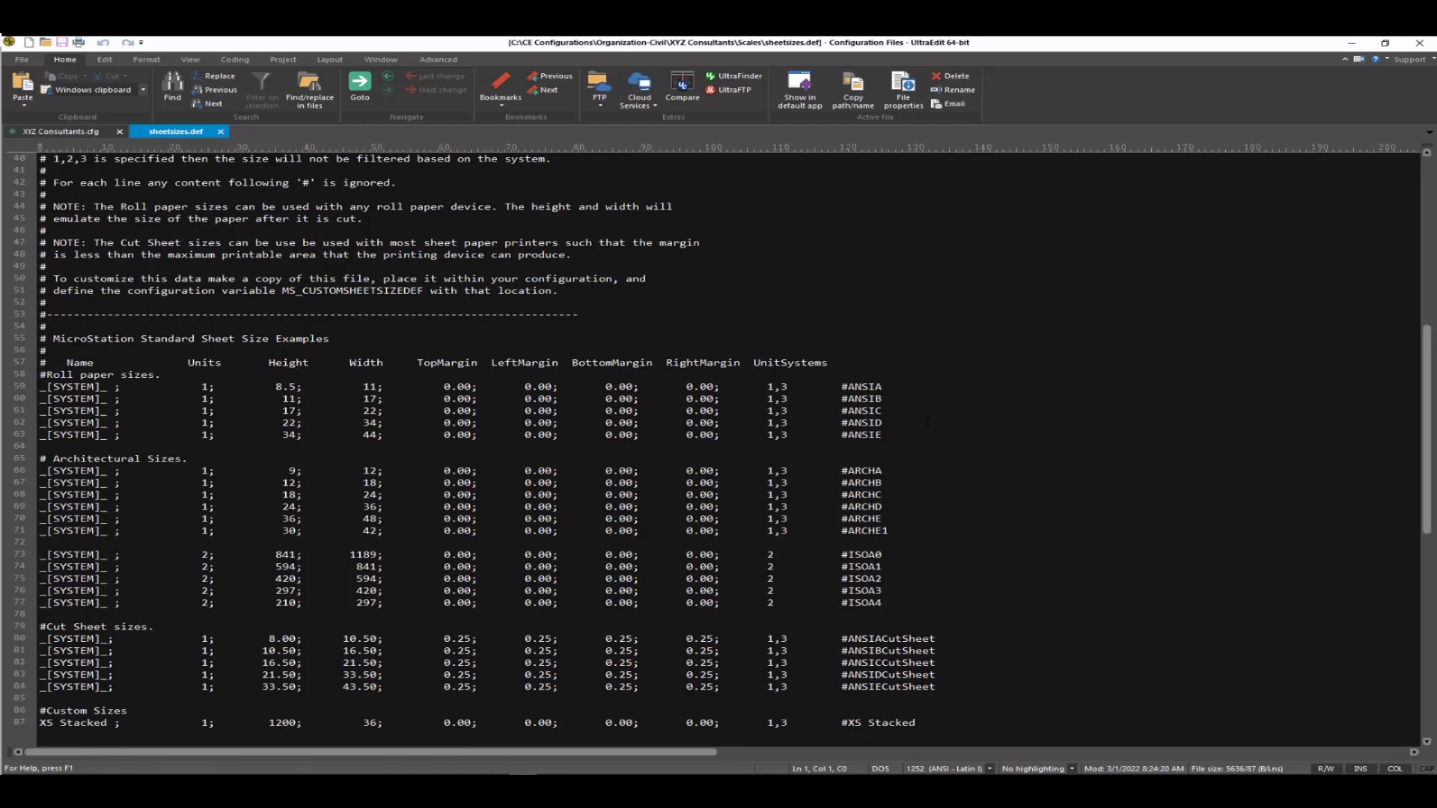
pyautogui.click(887, 423)
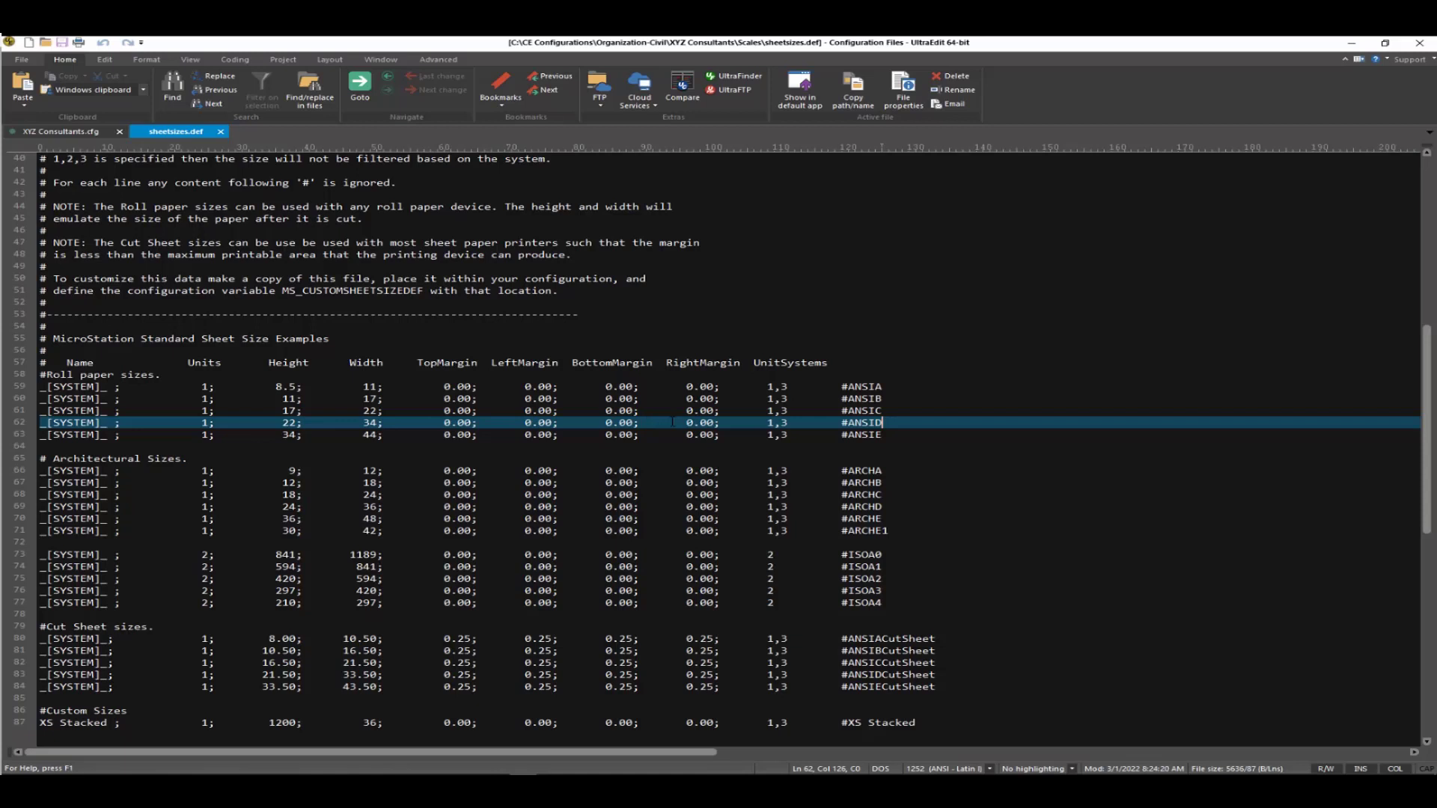
pyautogui.moveTo(896, 603); pyautogui.dragTo(835, 554)
pyautogui.click(1037, 597)
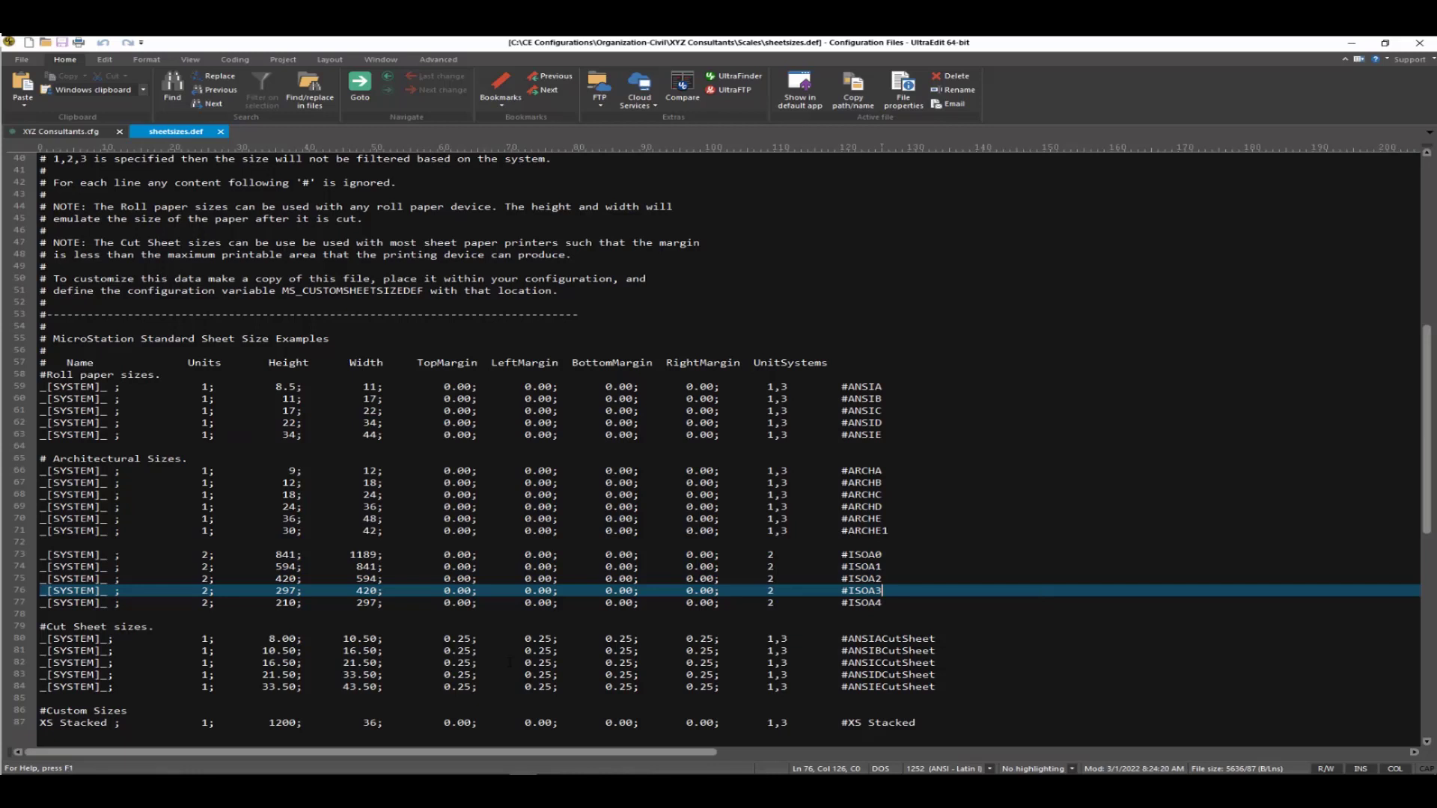
pyautogui.click(936, 675)
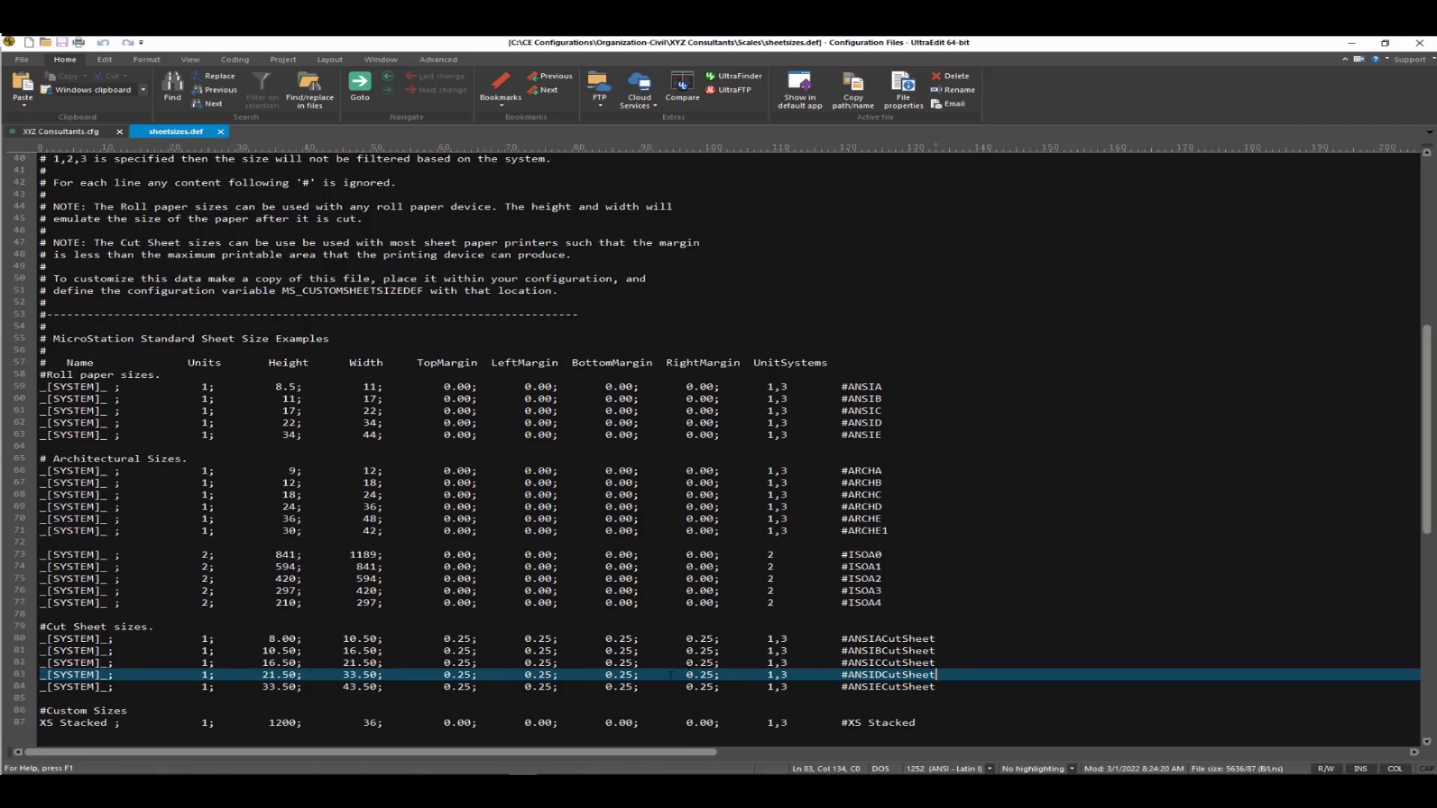
pyautogui.scroll(-1, 377, 708)
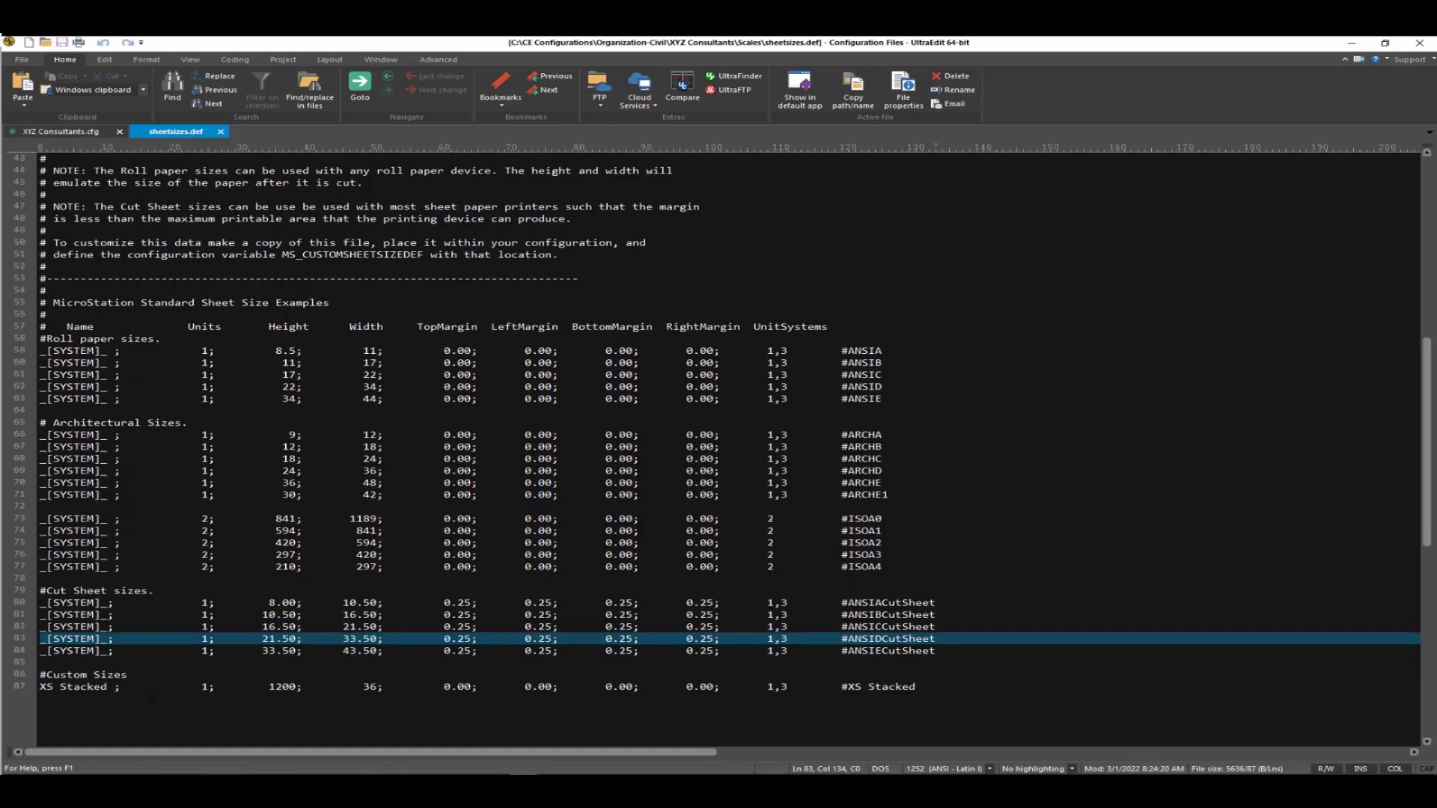
pyautogui.click(141, 687)
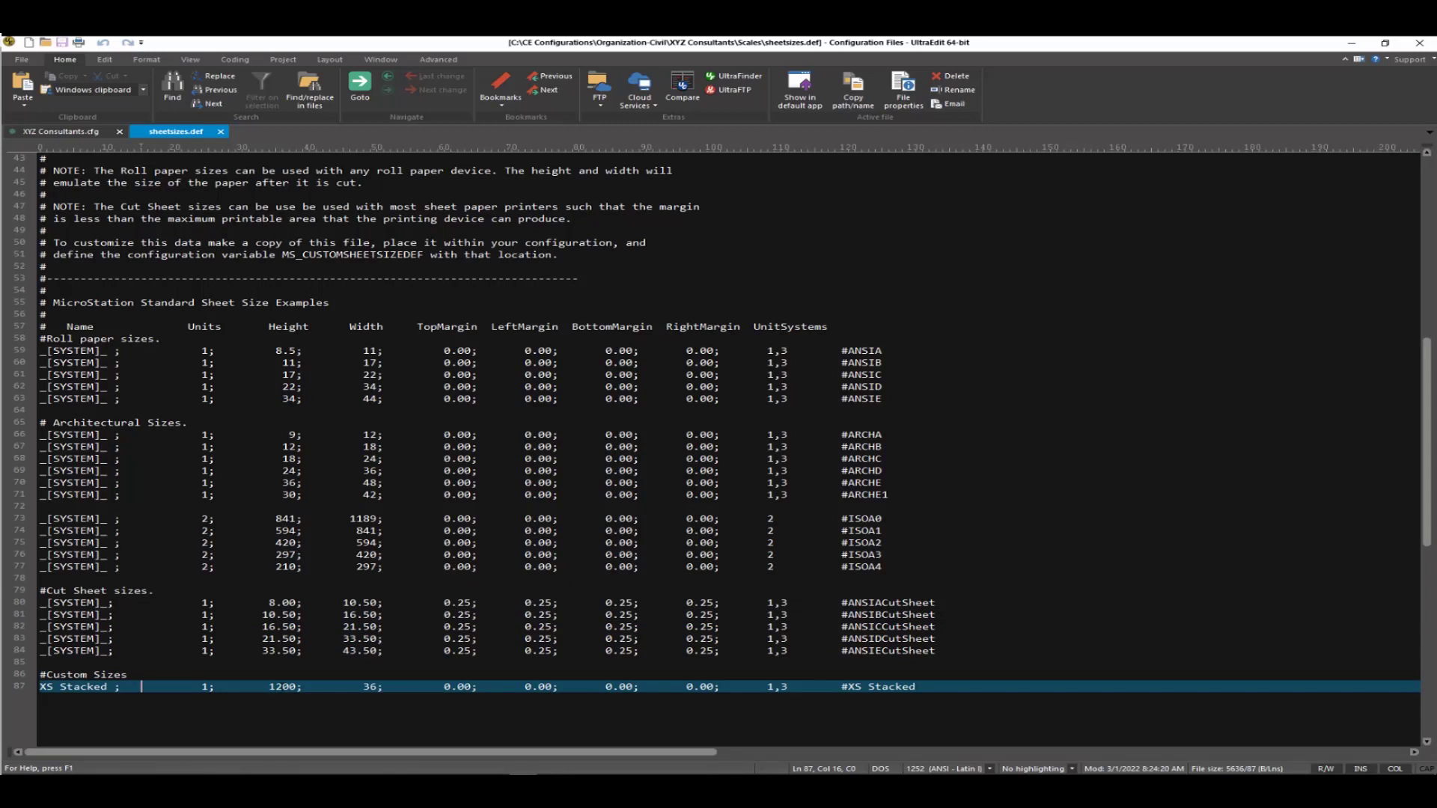
pyautogui.click(363, 687)
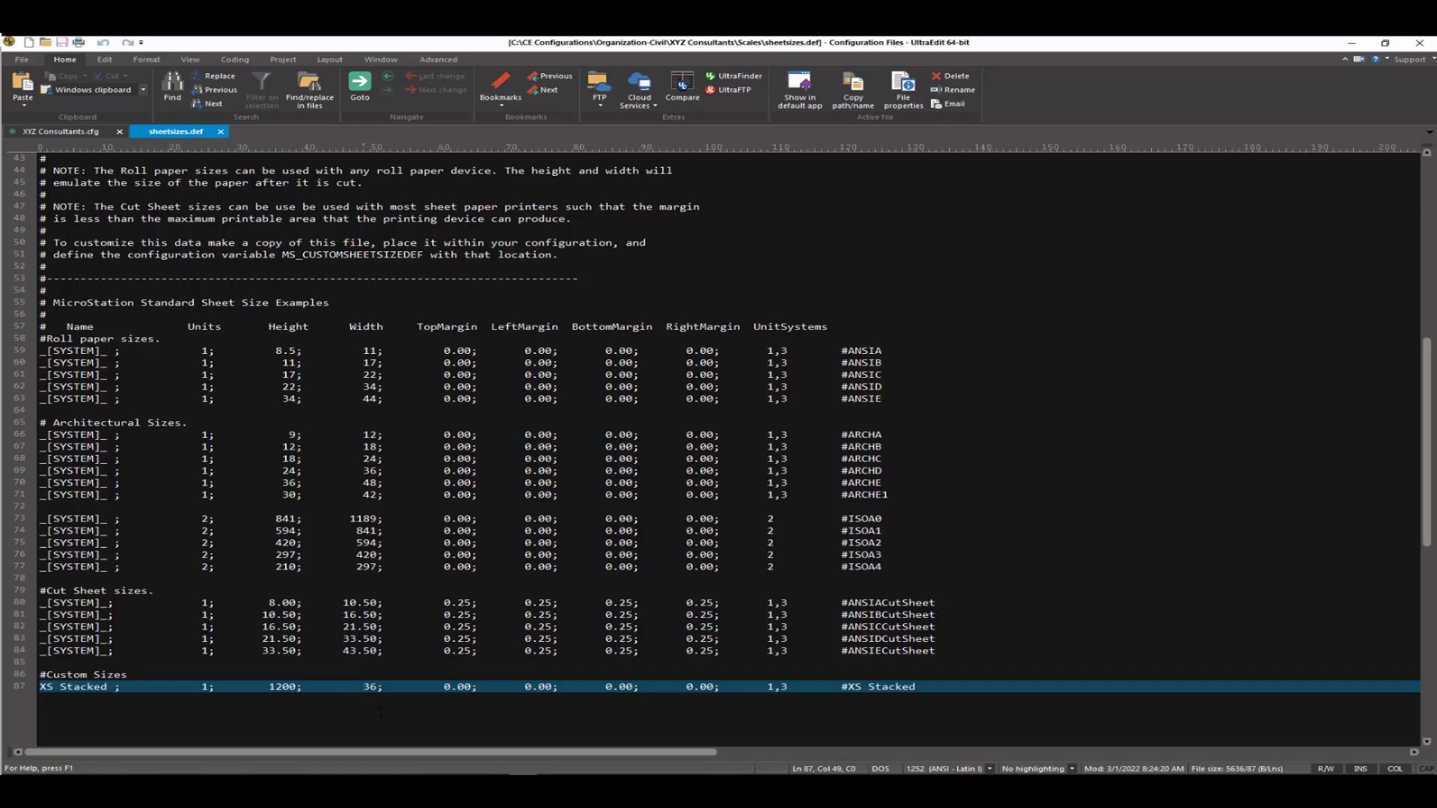